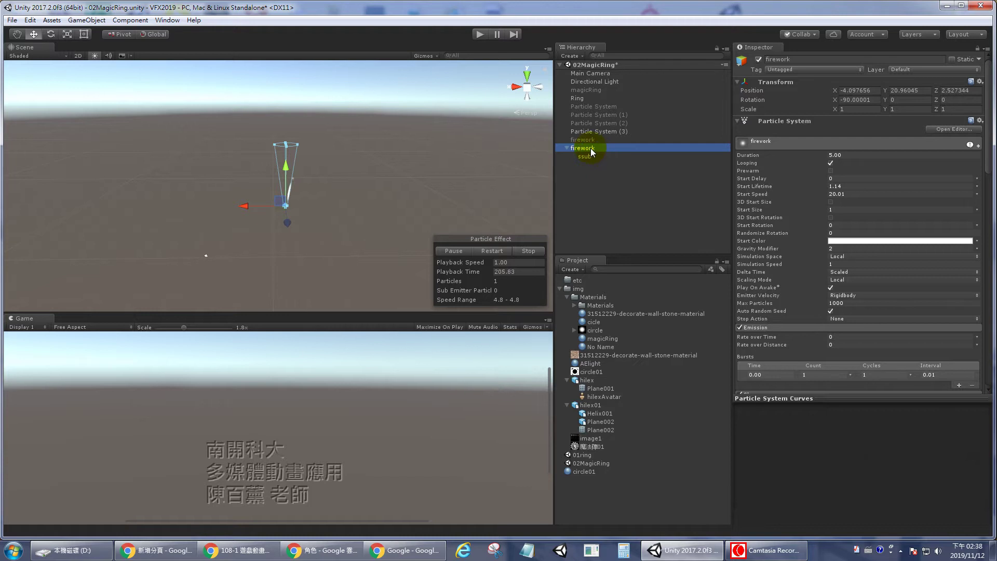
# - Scroll to the firework's Sub Emitters module and open the ssub sub-emitter's Death trigger dropdown
pyautogui.moveTo(988, 158); pyautogui.dragTo(989, 369)
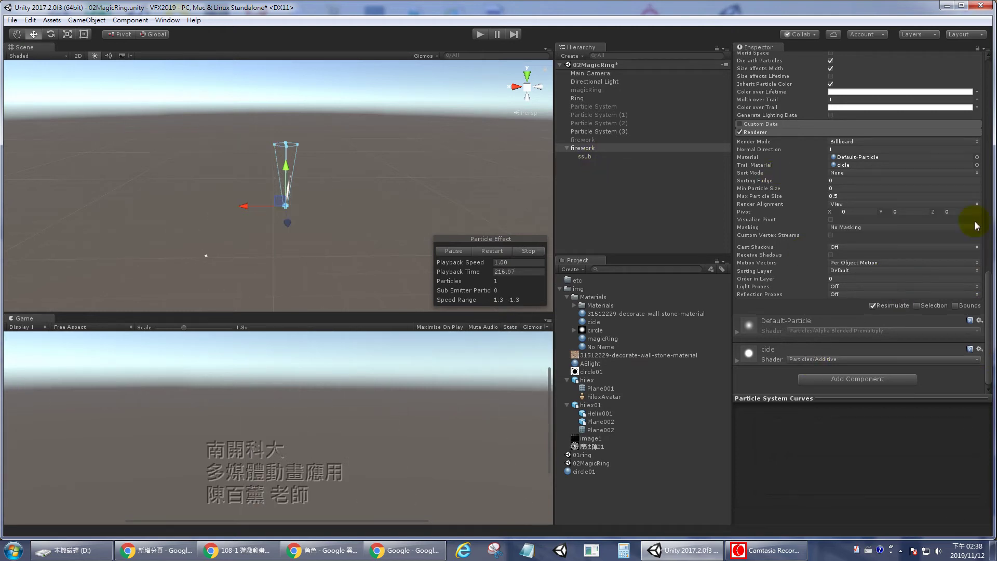
pyautogui.scroll(5, 989, 205)
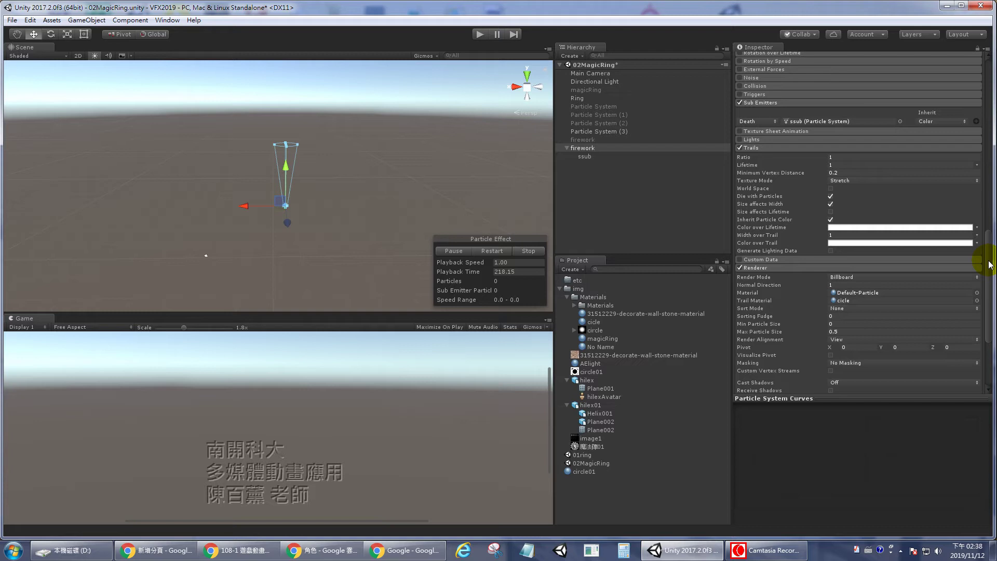
pyautogui.click(753, 121)
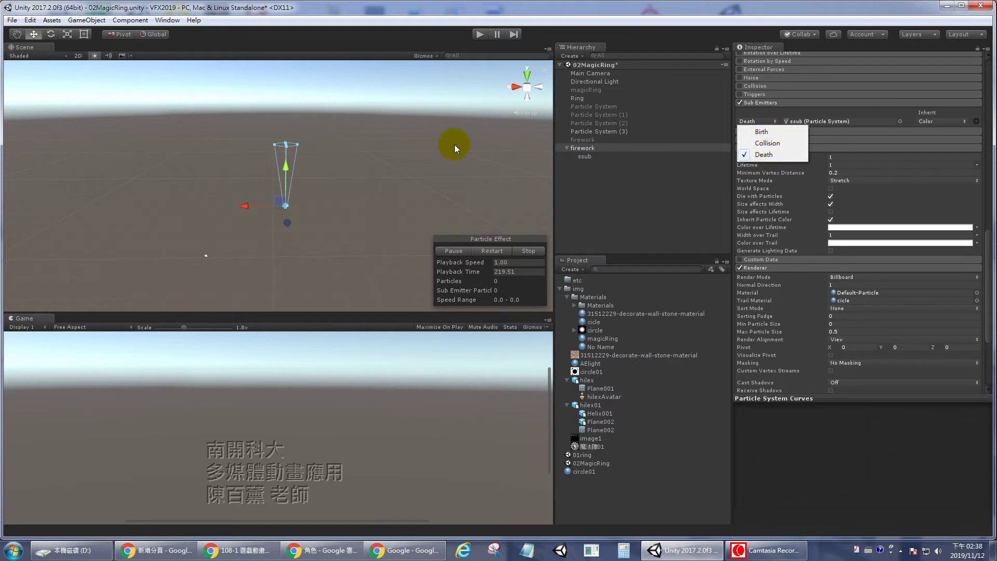
# - Switch between ssub and firework, then bring the firework's Shape and Sub Emitters modules into view
pyautogui.click(586, 156)
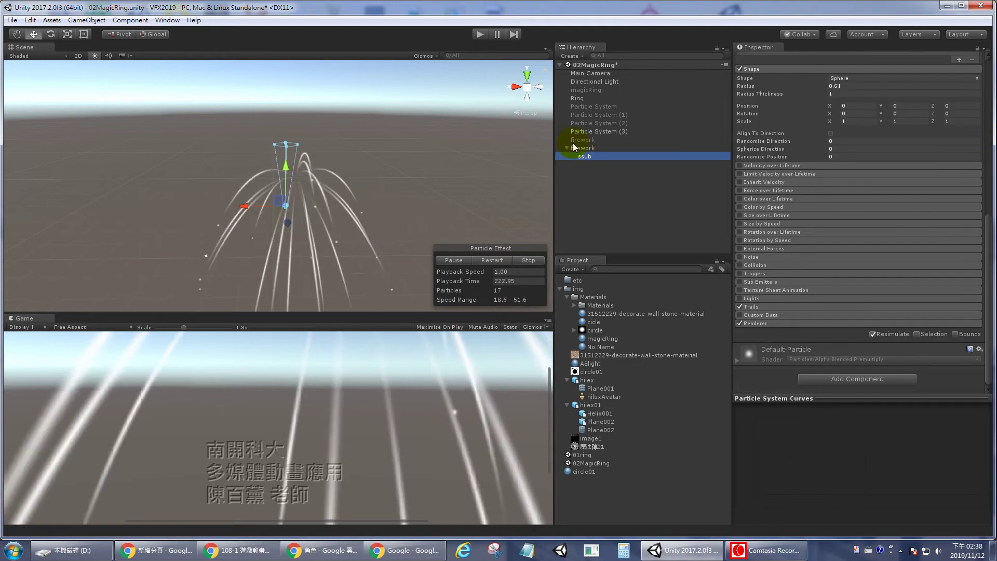
pyautogui.click(575, 148)
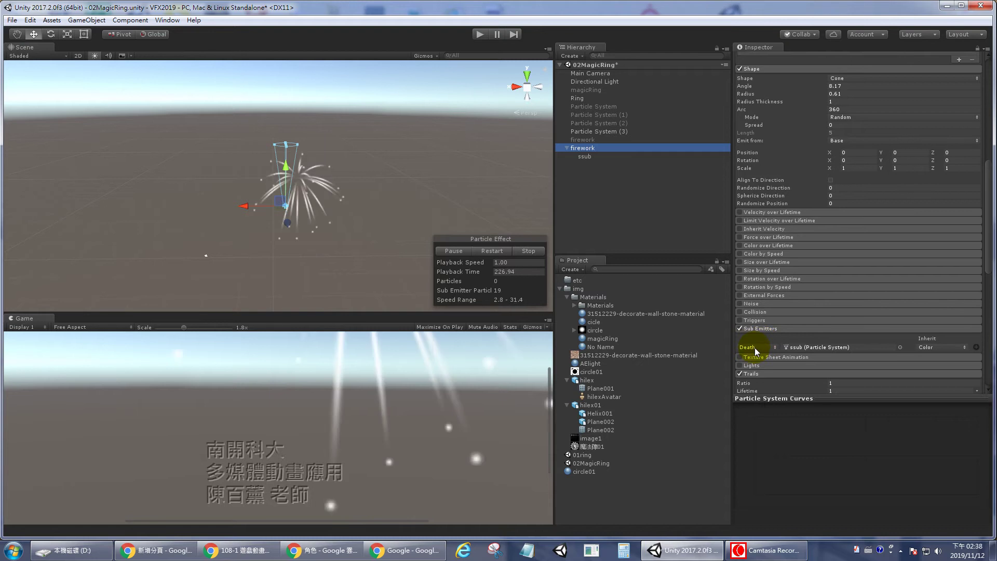
pyautogui.click(812, 347)
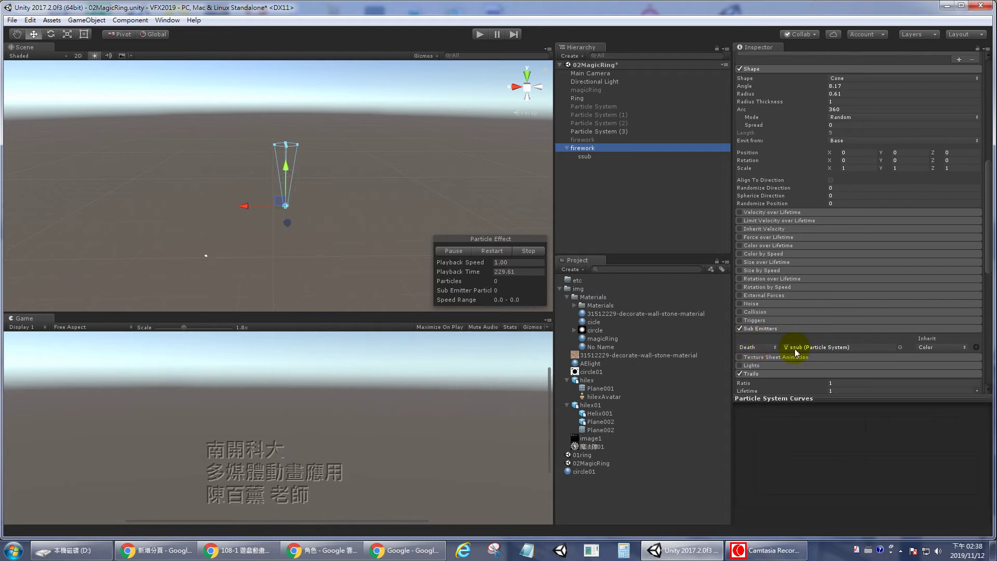
pyautogui.moveTo(990, 236); pyautogui.dragTo(986, 160)
# - Set ssub's Start Color to pure red (FF0000) and preview the red burst on firework
pyautogui.click(585, 156)
pyautogui.click(886, 242)
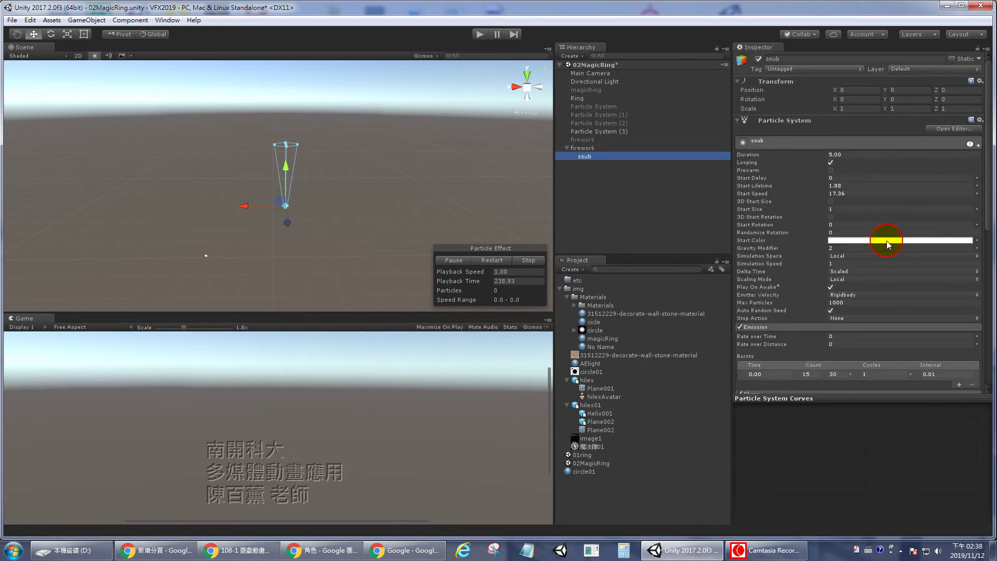
pyautogui.moveTo(643, 123); pyautogui.dragTo(676, 107)
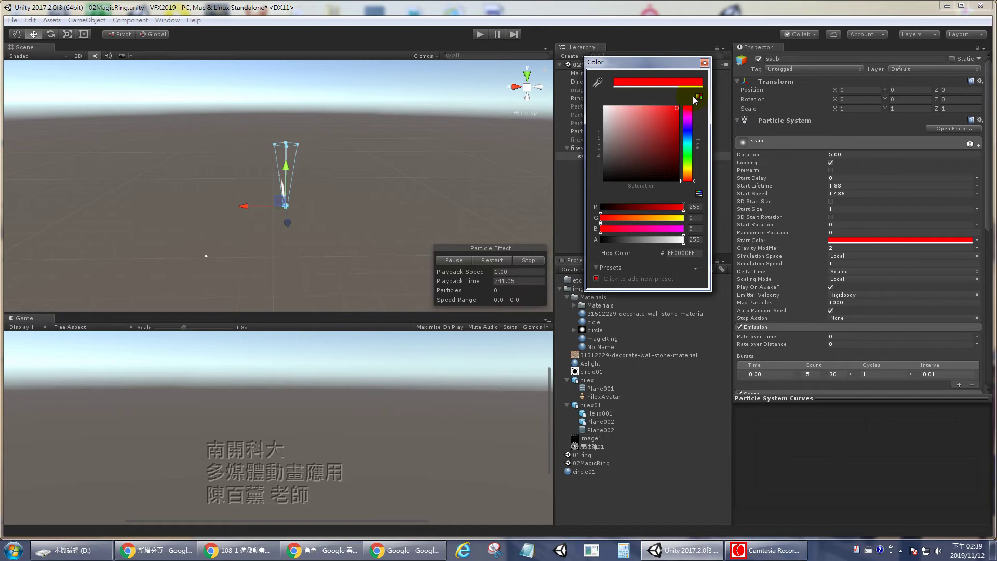
pyautogui.click(704, 63)
pyautogui.click(590, 147)
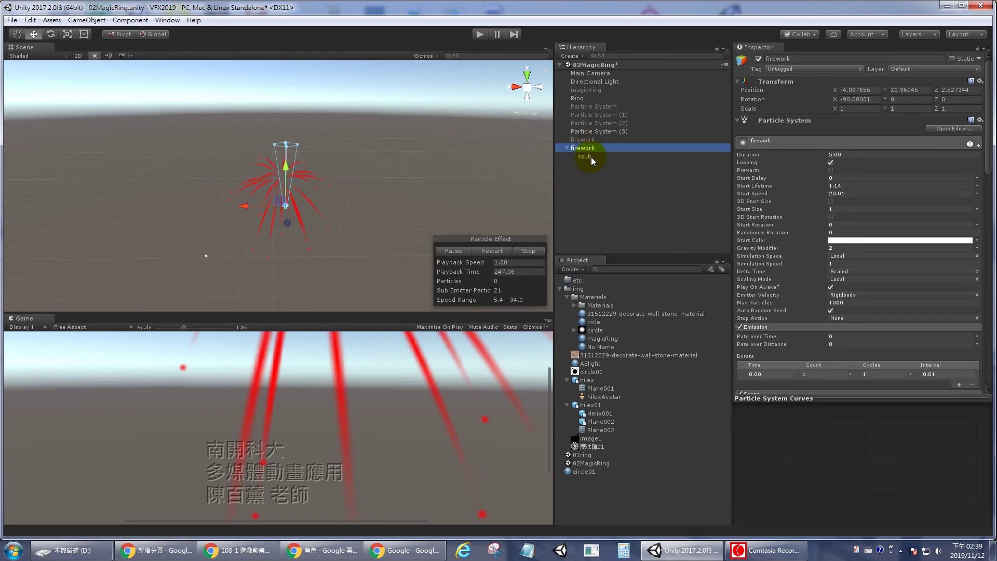
pyautogui.click(591, 157)
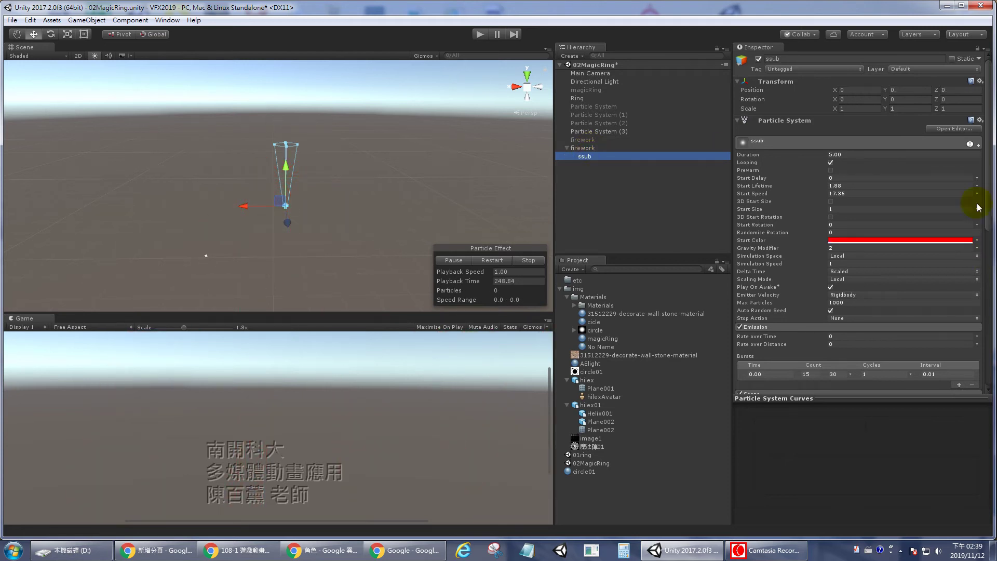
# - Select firework, check its Bursts Count, and scroll down to its Trails and Renderer modules
pyautogui.click(583, 148)
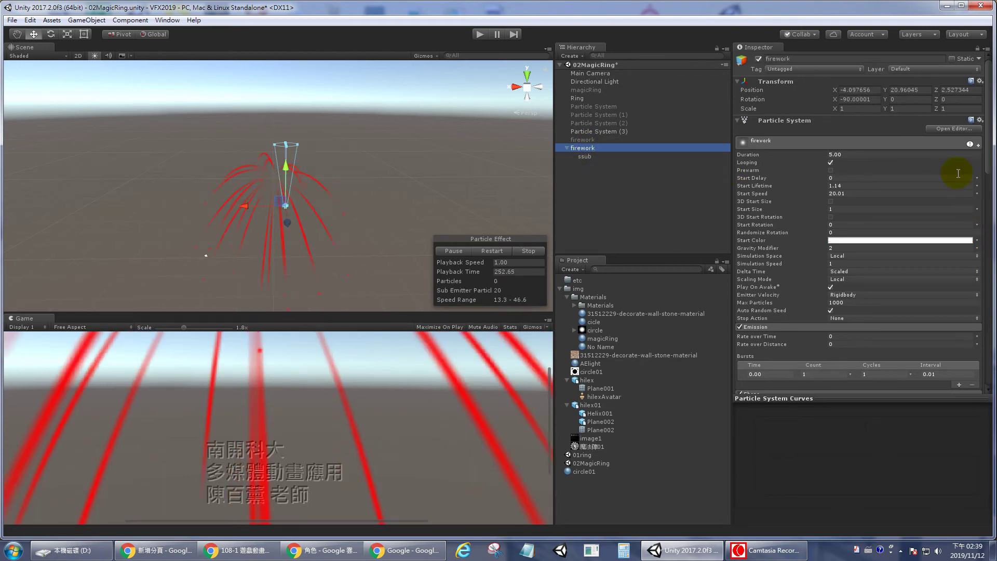
pyautogui.moveTo(988, 130); pyautogui.dragTo(992, 188)
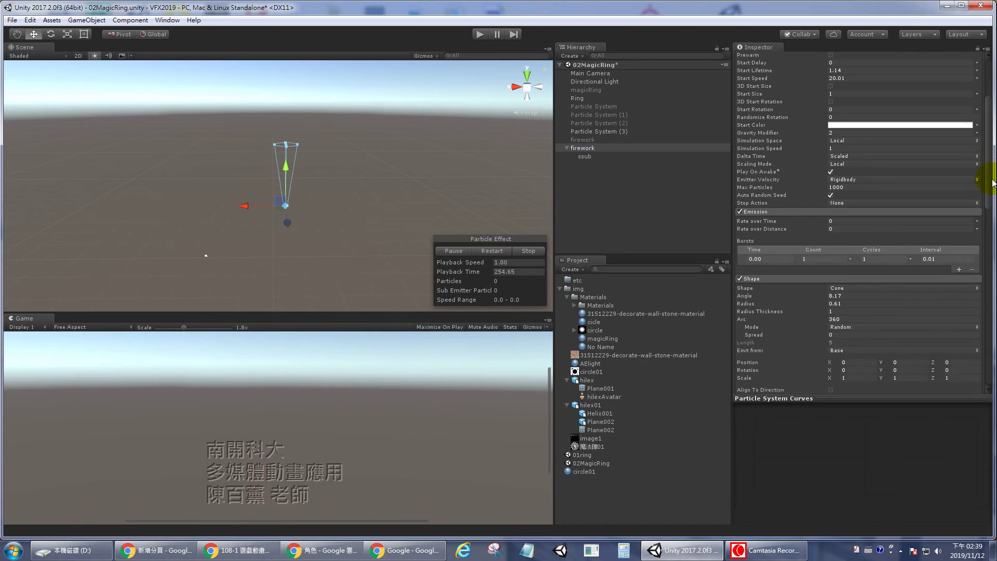
pyautogui.click(808, 238)
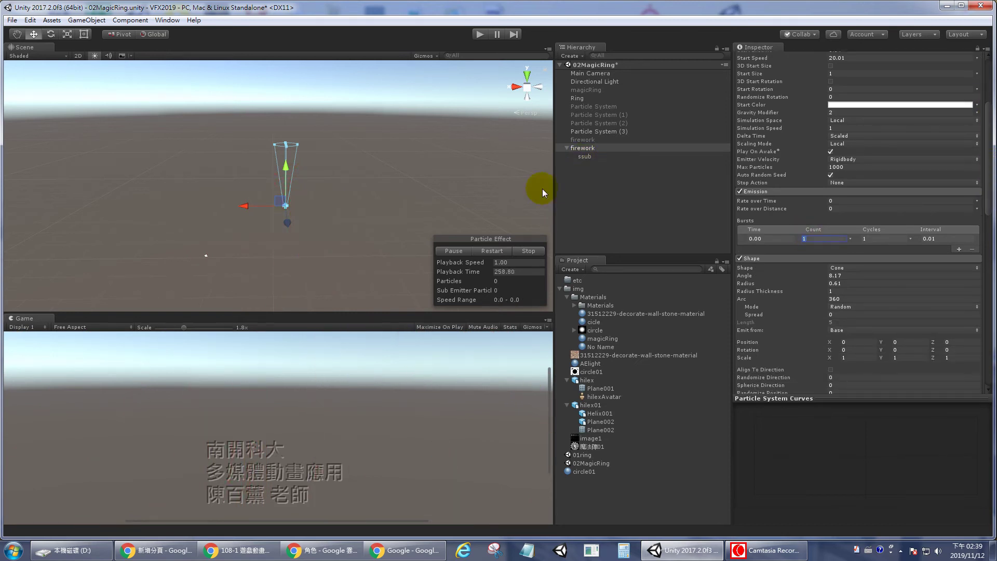
pyautogui.moveTo(990, 201); pyautogui.dragTo(992, 329)
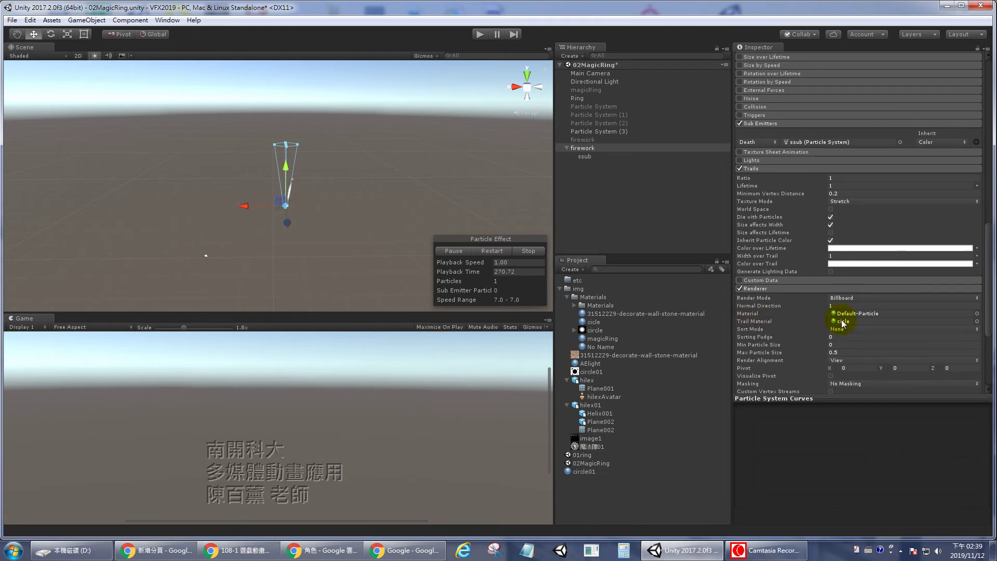
# - Confirm ssub's random-range burst count of 15–30 and open its Shape dropdown
pyautogui.click(592, 158)
pyautogui.moveTo(972, 218); pyautogui.dragTo(979, 78)
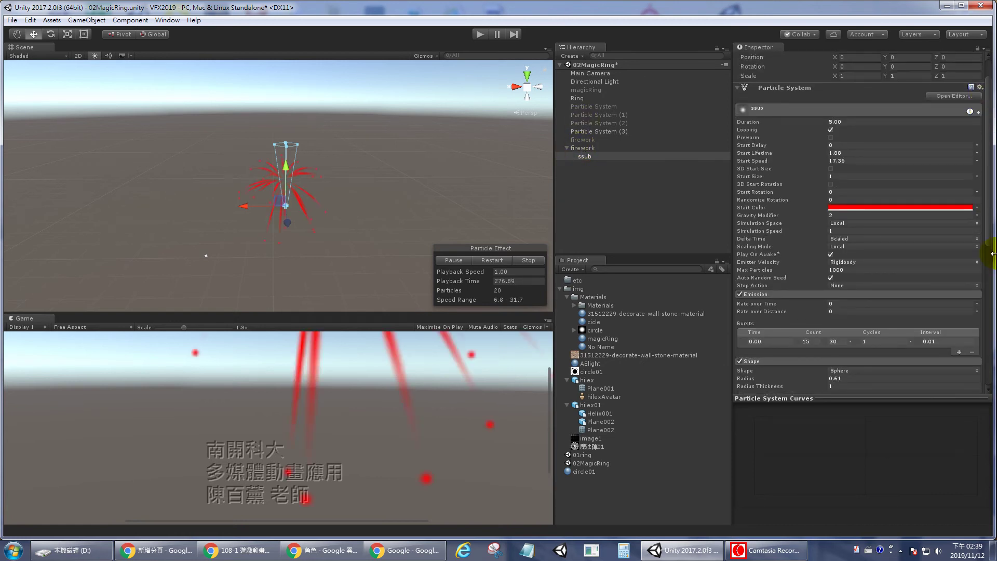
pyautogui.scroll(-5, 985, 223)
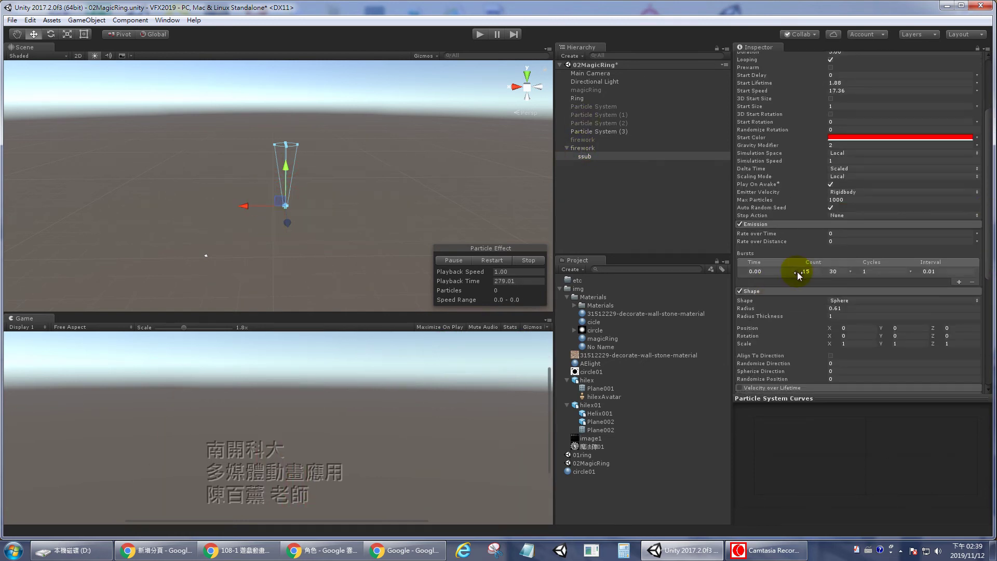
pyautogui.click(850, 272)
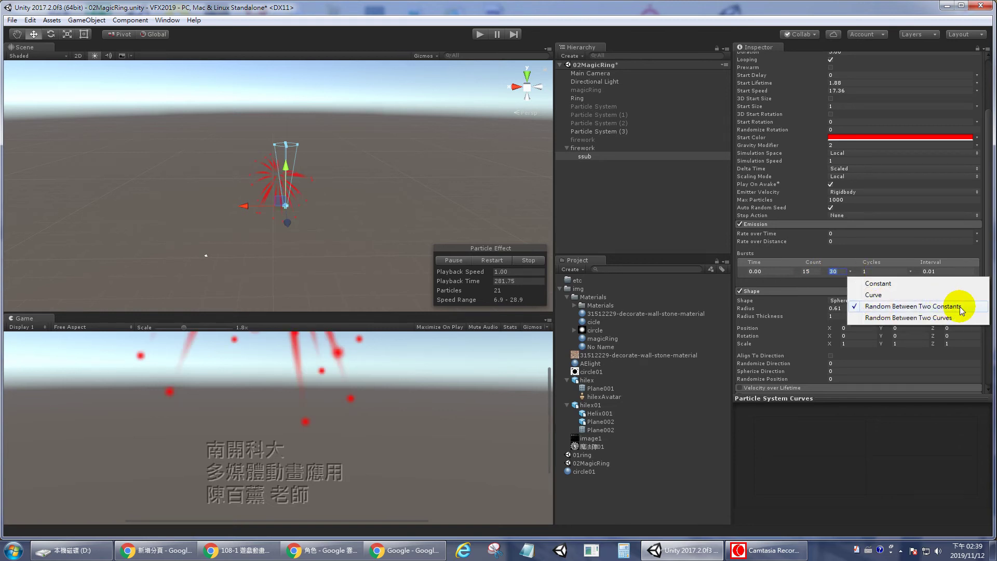
pyautogui.click(816, 272)
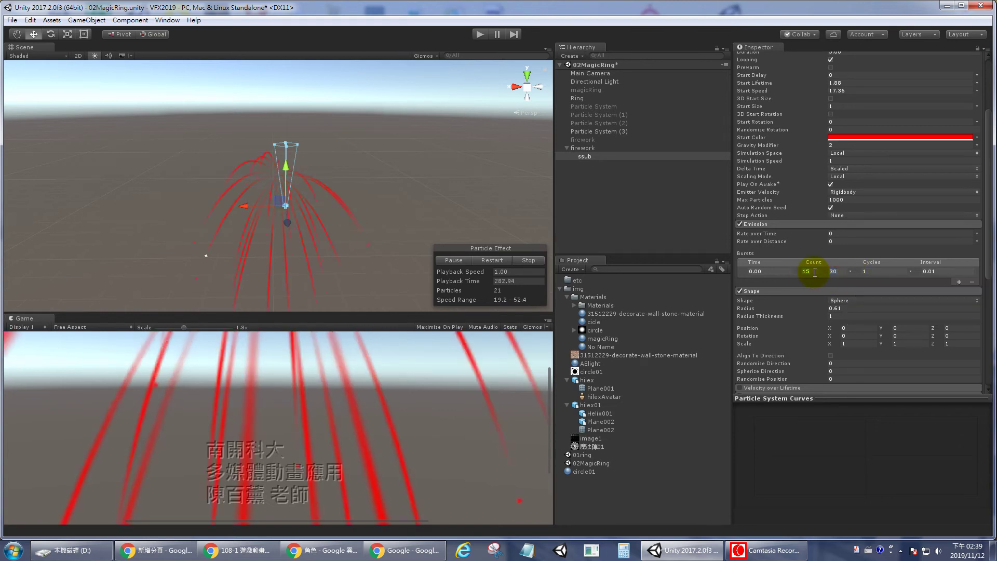
pyautogui.click(808, 272)
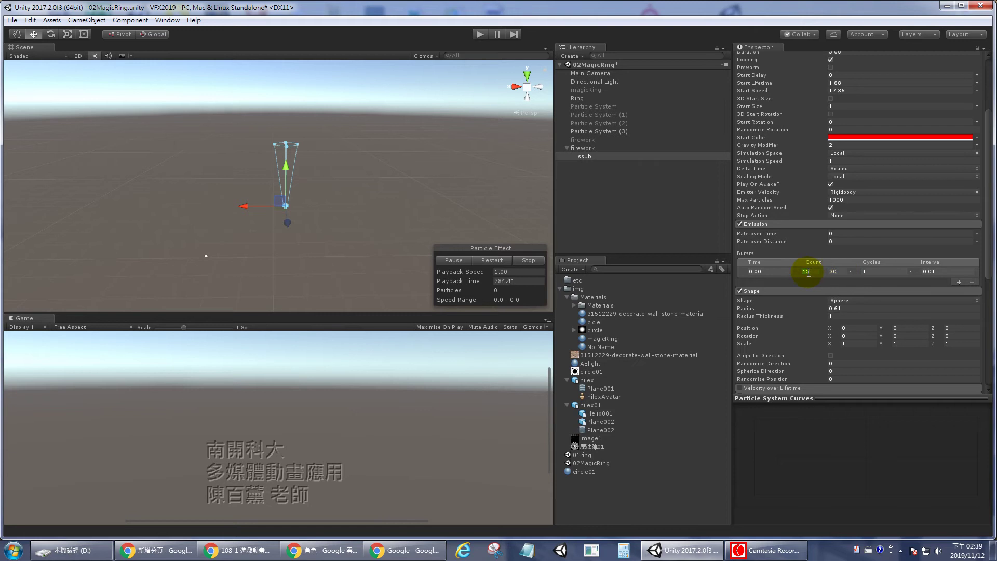
pyautogui.click(841, 273)
pyautogui.moveTo(988, 171); pyautogui.dragTo(987, 194)
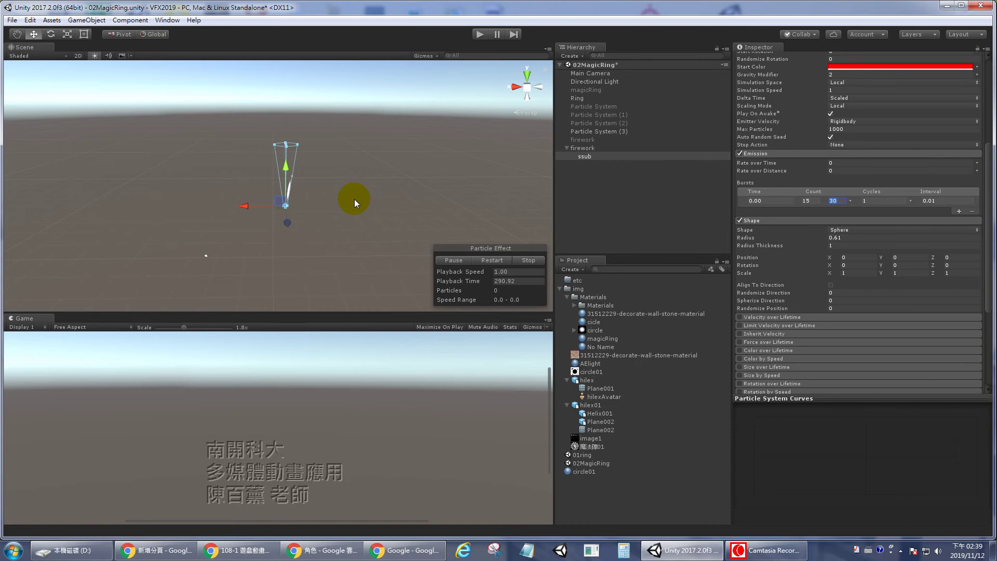
pyautogui.click(851, 230)
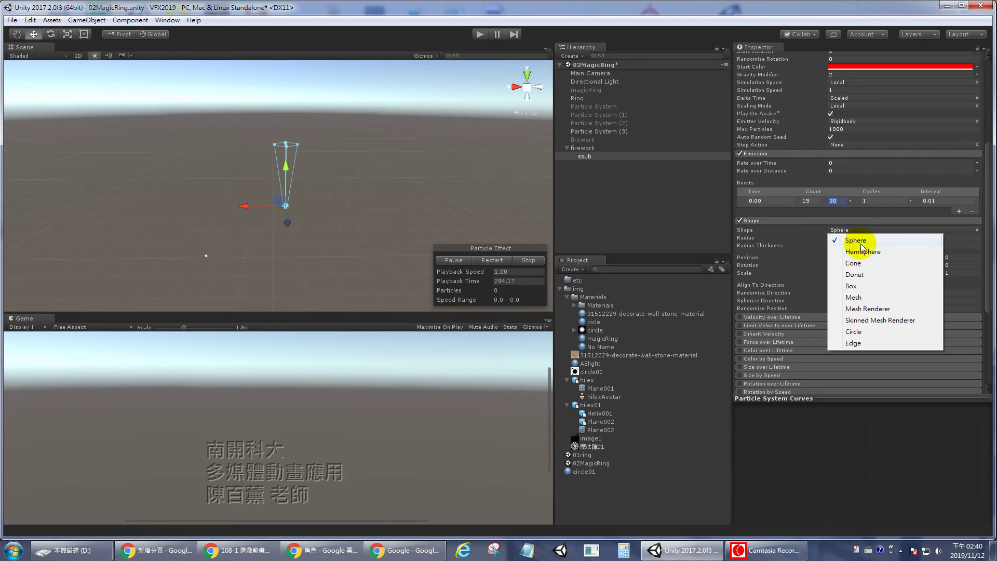
# - Keep Sphere as ssub's emitter shape and shrink its radius from 0.61 to 0.13
pyautogui.click(841, 232)
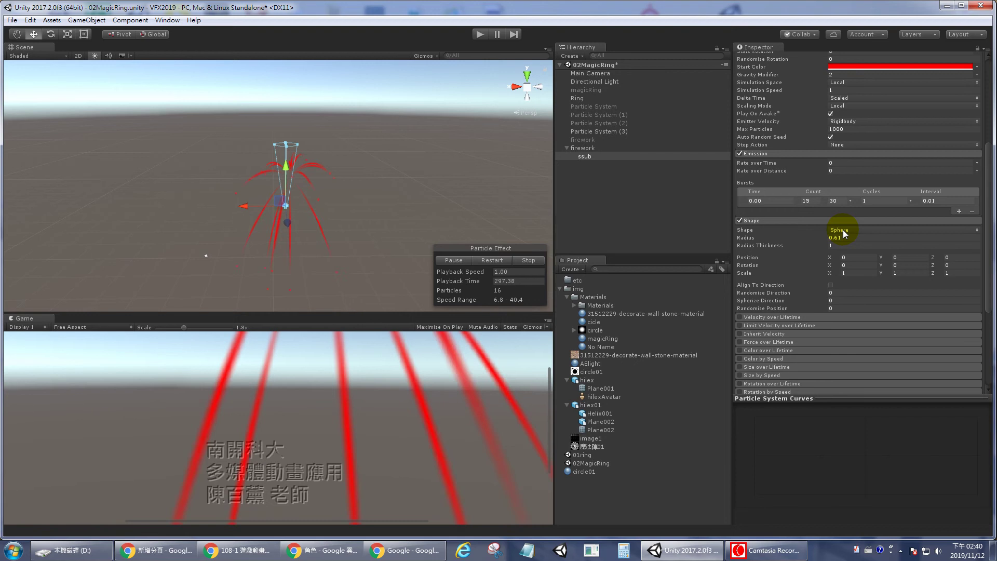
pyautogui.moveTo(819, 237); pyautogui.dragTo(816, 236)
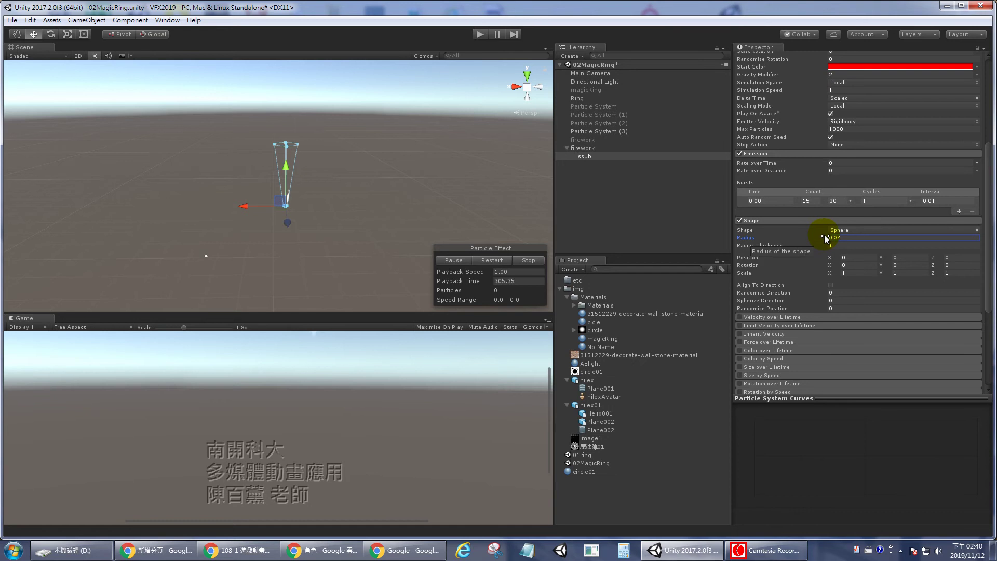
pyautogui.moveTo(824, 235); pyautogui.dragTo(817, 235)
pyautogui.scroll(3, 986, 182)
# - Set ssub's Start Color to Random Between Two Colors, yellow and red, then select firework
pyautogui.click(977, 126)
pyautogui.click(940, 152)
pyautogui.click(864, 125)
pyautogui.click(687, 156)
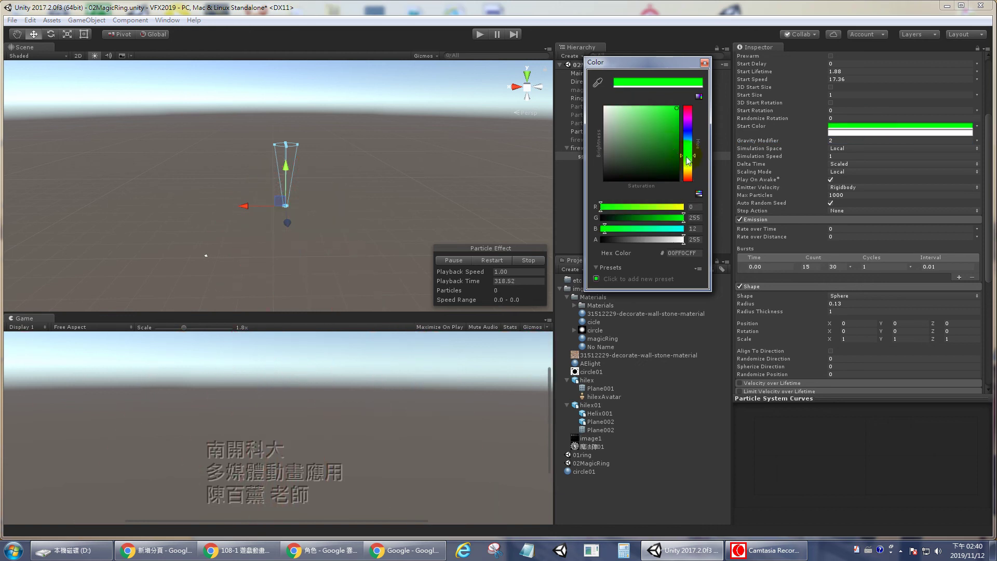
pyautogui.click(687, 168)
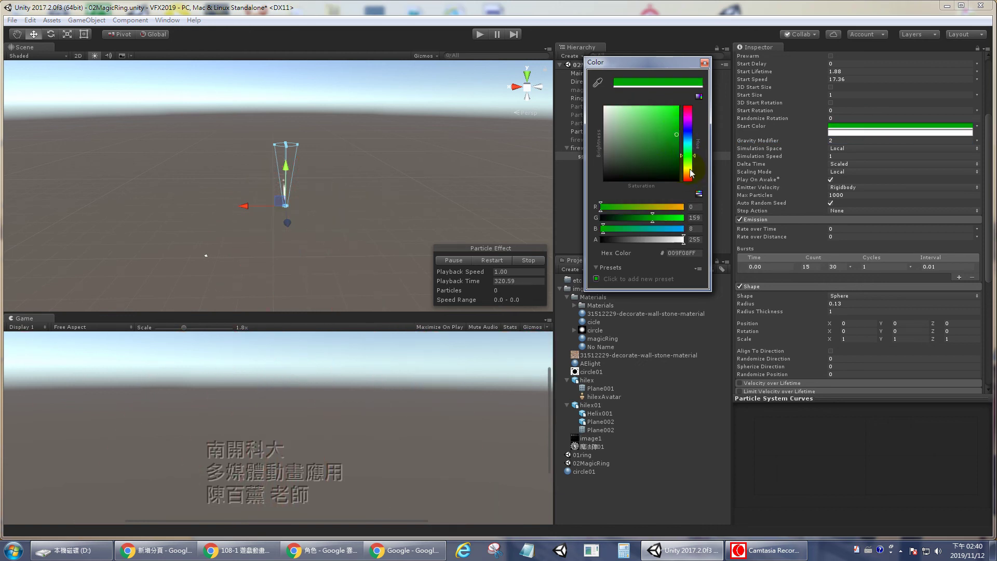
pyautogui.click(704, 62)
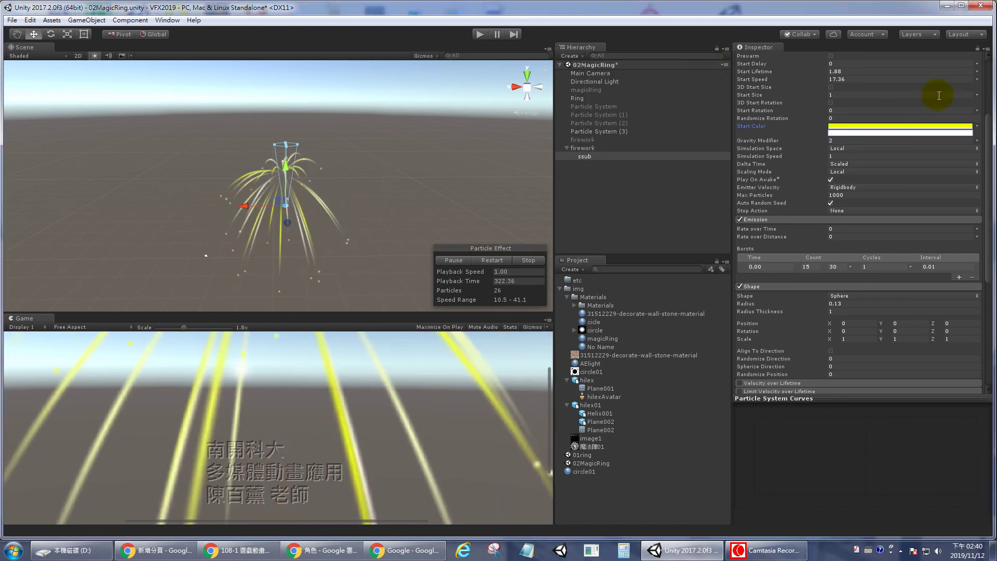
pyautogui.click(907, 133)
pyautogui.moveTo(644, 120); pyautogui.dragTo(655, 103)
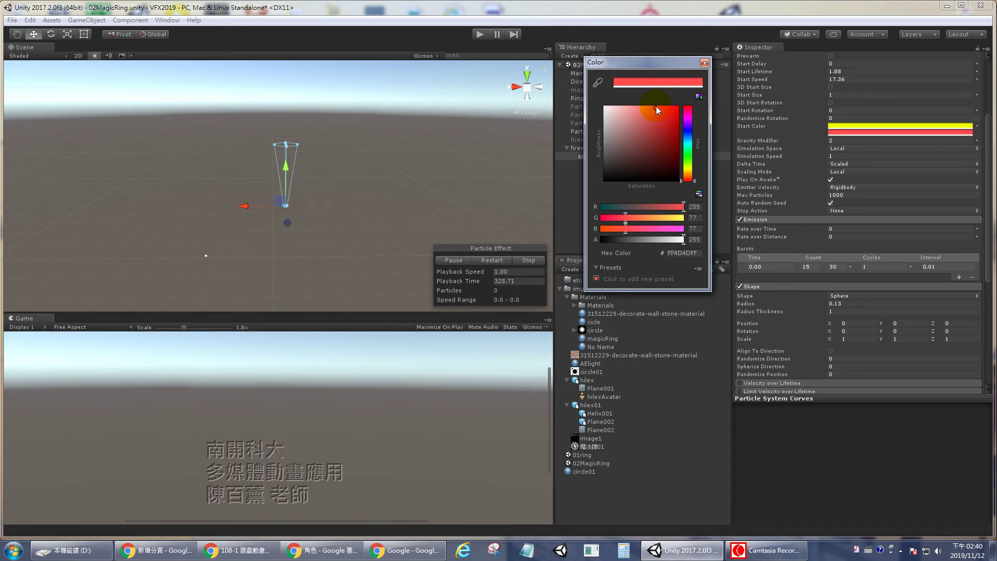
pyautogui.click(706, 63)
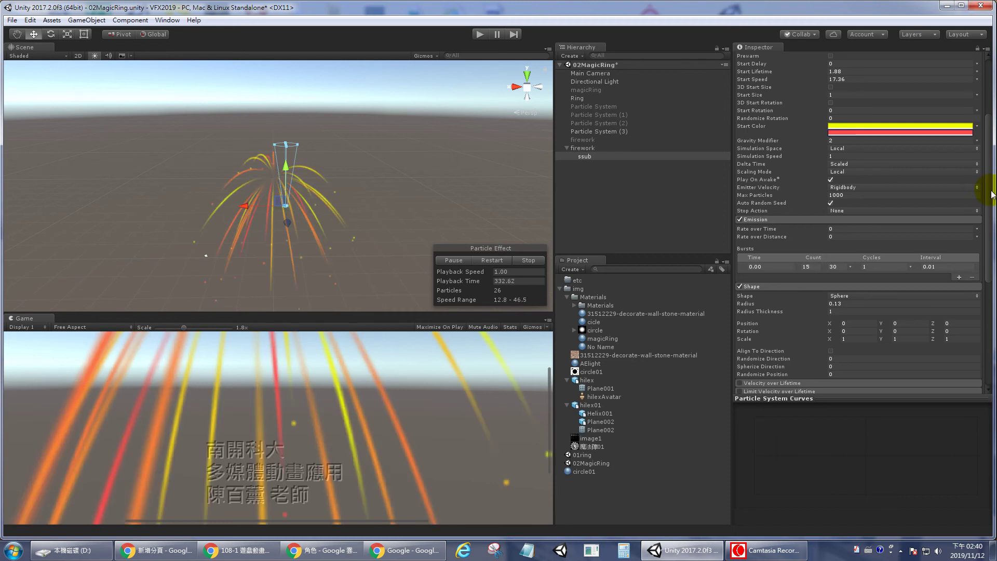
pyautogui.click(596, 148)
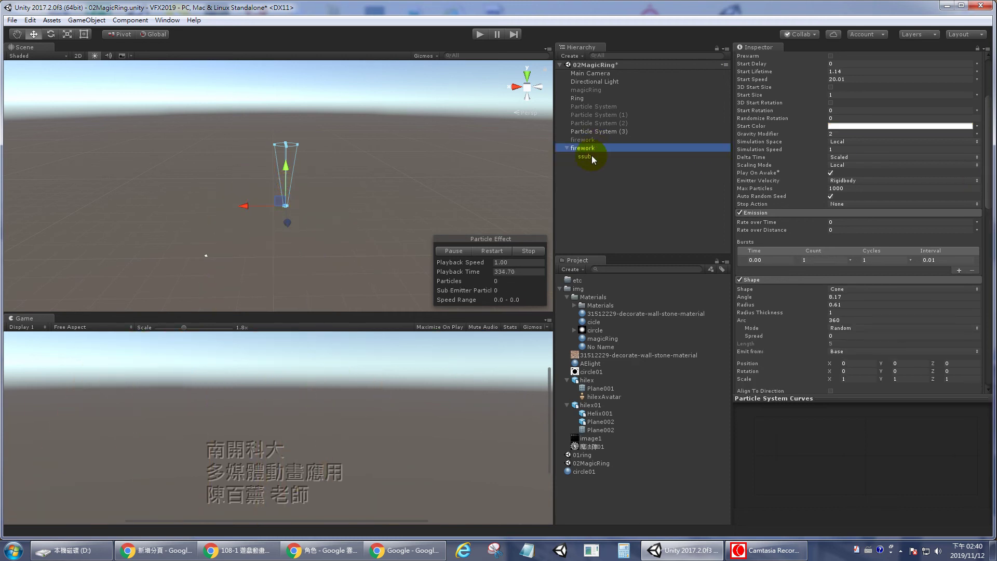
# - Reselect ssub, check its 15 and 30 burst counts, and scroll down to the Trails module
pyautogui.click(591, 156)
pyautogui.moveTo(986, 223)
pyautogui.mouseDown()
pyautogui.moveTo(989, 333)
pyautogui.moveTo(989, 247)
pyautogui.mouseUp()
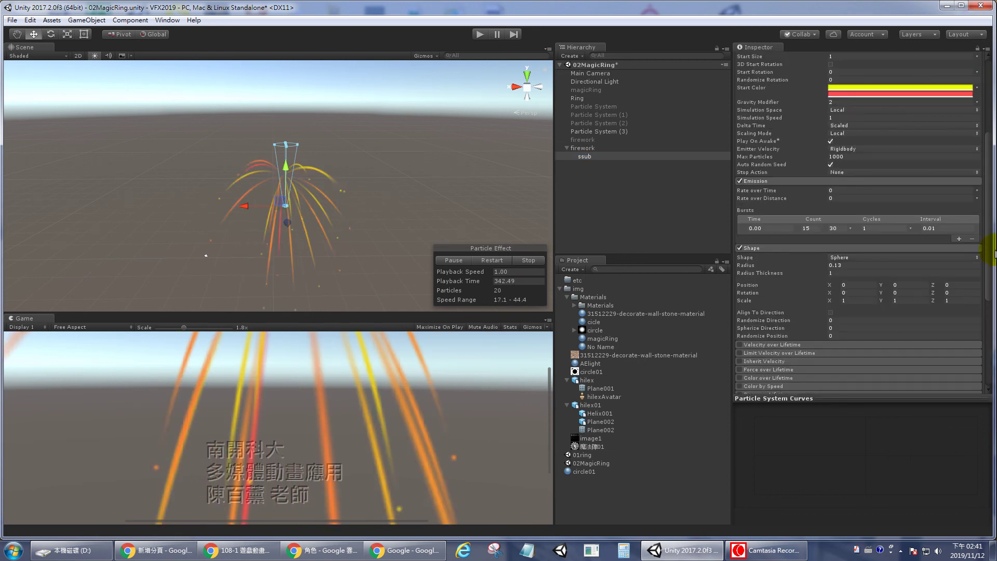
pyautogui.click(816, 229)
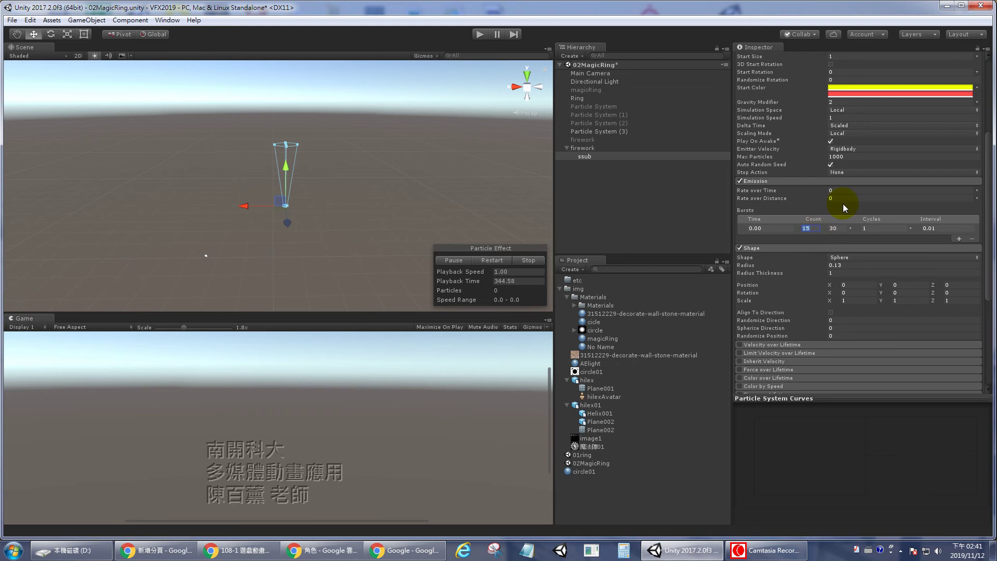
pyautogui.click(841, 229)
pyautogui.moveTo(991, 233); pyautogui.dragTo(990, 235)
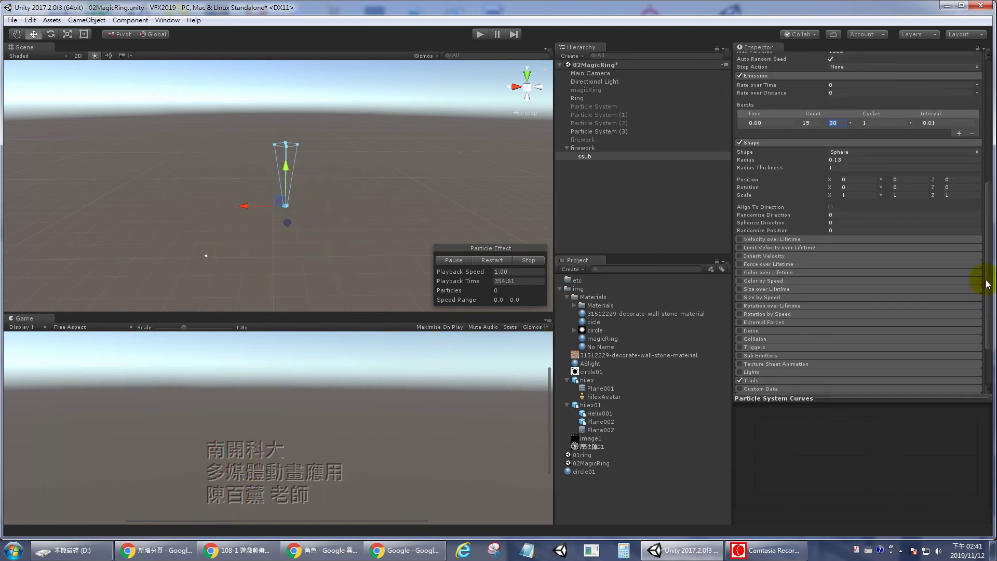
pyautogui.moveTo(990, 235); pyautogui.dragTo(981, 322)
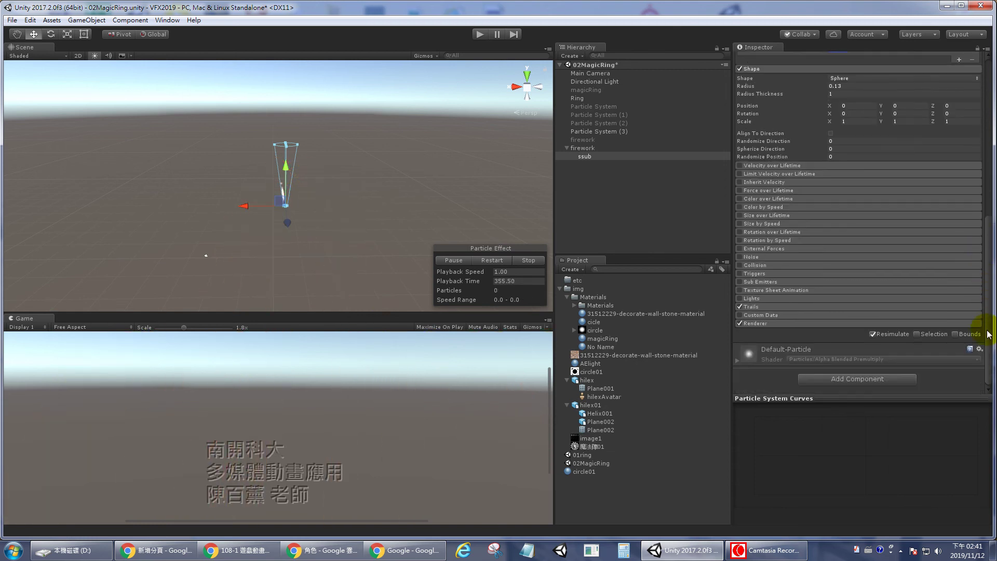
# - Expand ssub's Renderer to inspect its Default-Particle trail material, then bring up Camtasia Recorder
pyautogui.click(769, 324)
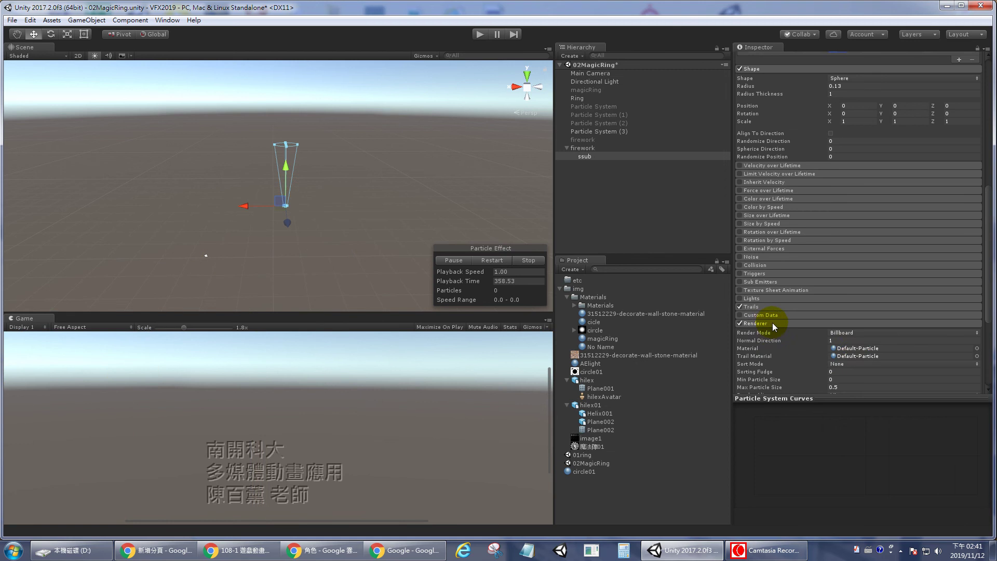
pyautogui.click(856, 355)
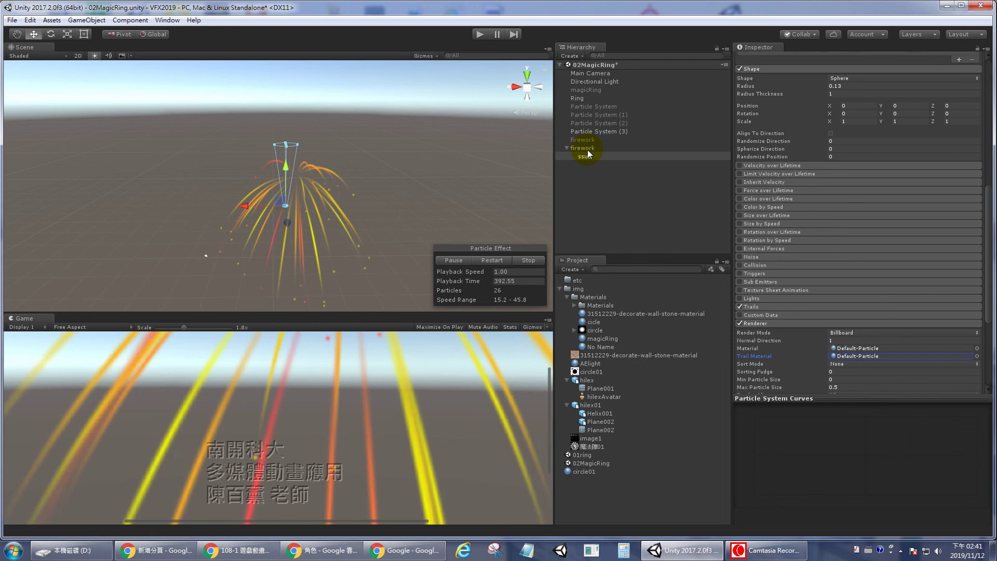
pyautogui.click(753, 552)
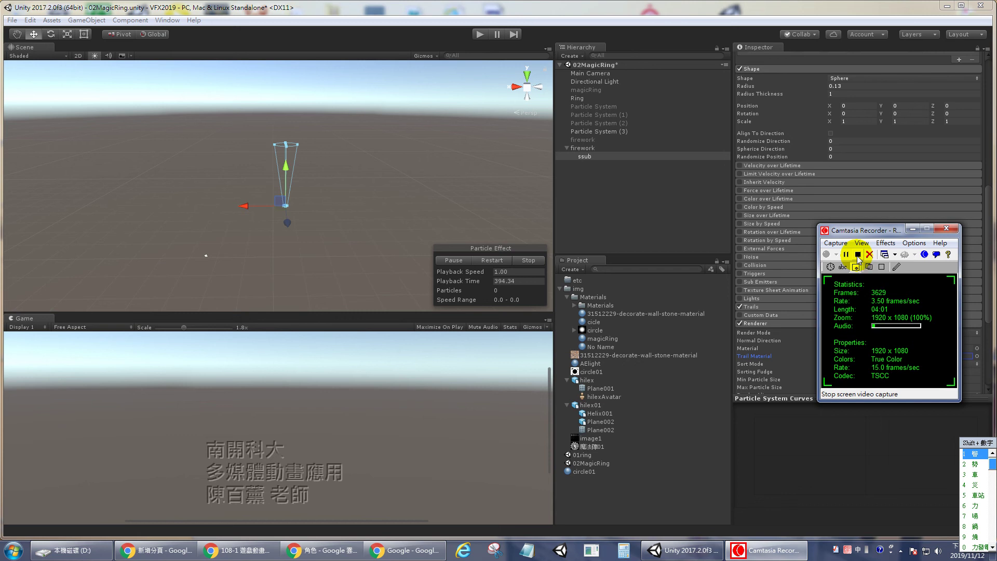
pyautogui.click(668, 179)
pyautogui.click(589, 154)
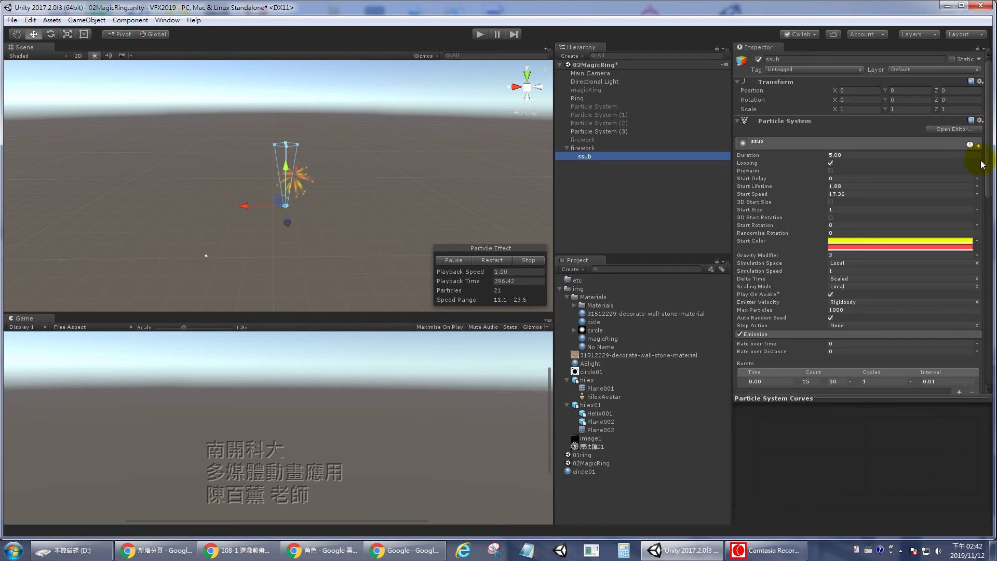
pyautogui.click(991, 164)
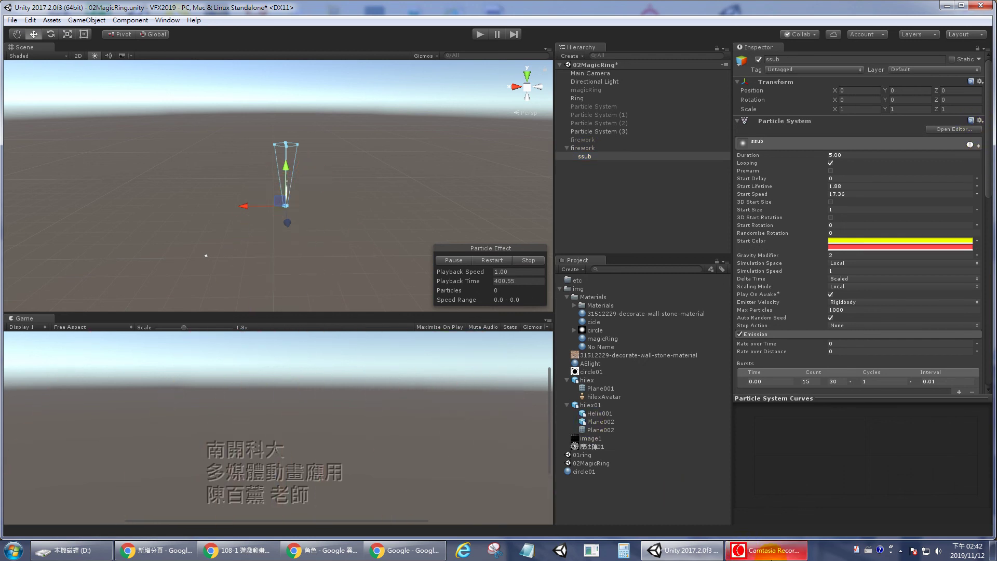
pyautogui.click(771, 550)
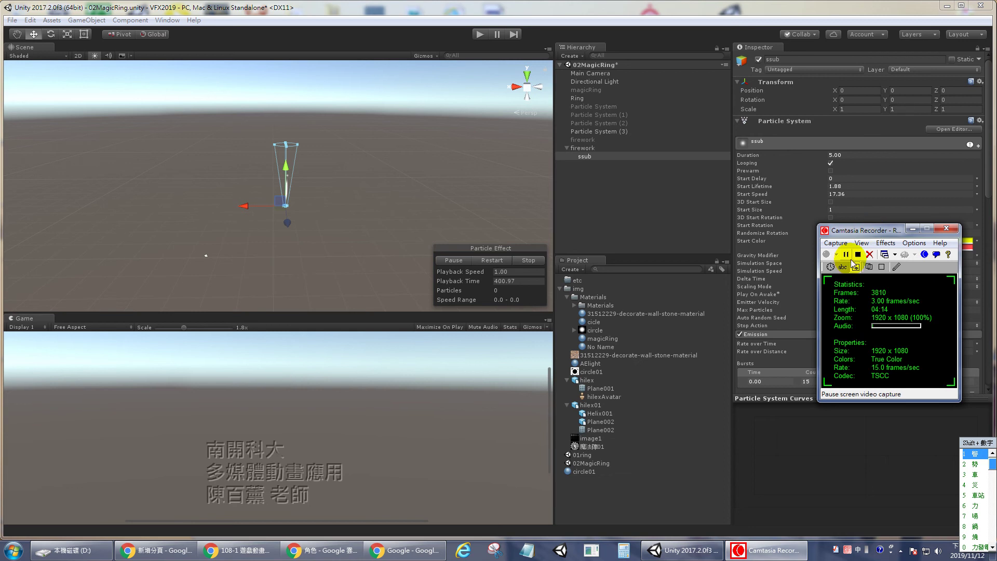